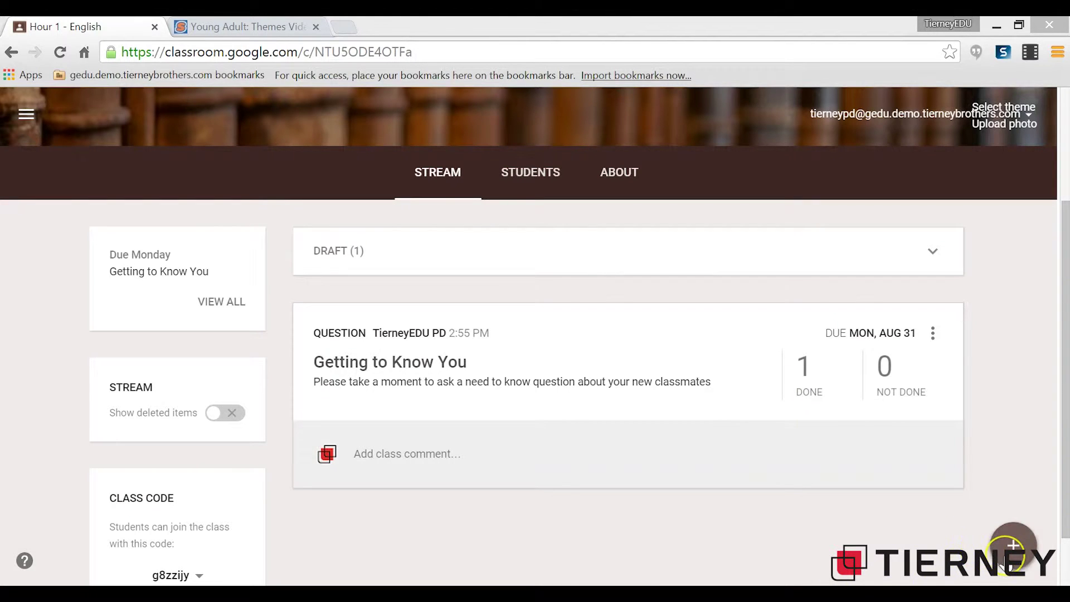
Reveal the new-post options from the + button in the Hour 1 - English stream
mouse_move(1003, 559)
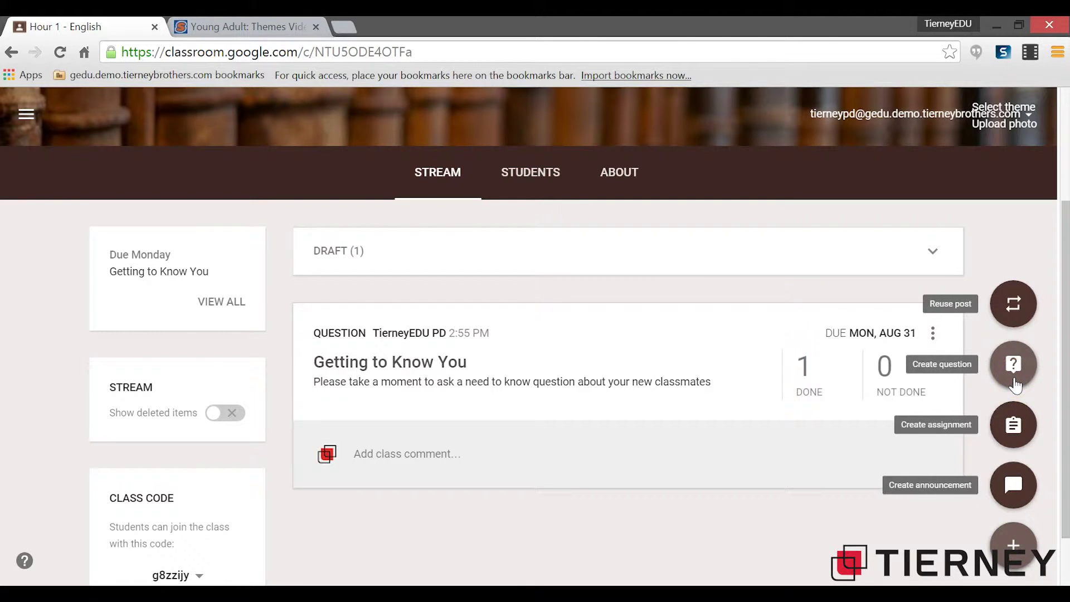
Start a new question titled 'Theme'
left_click(1013, 367)
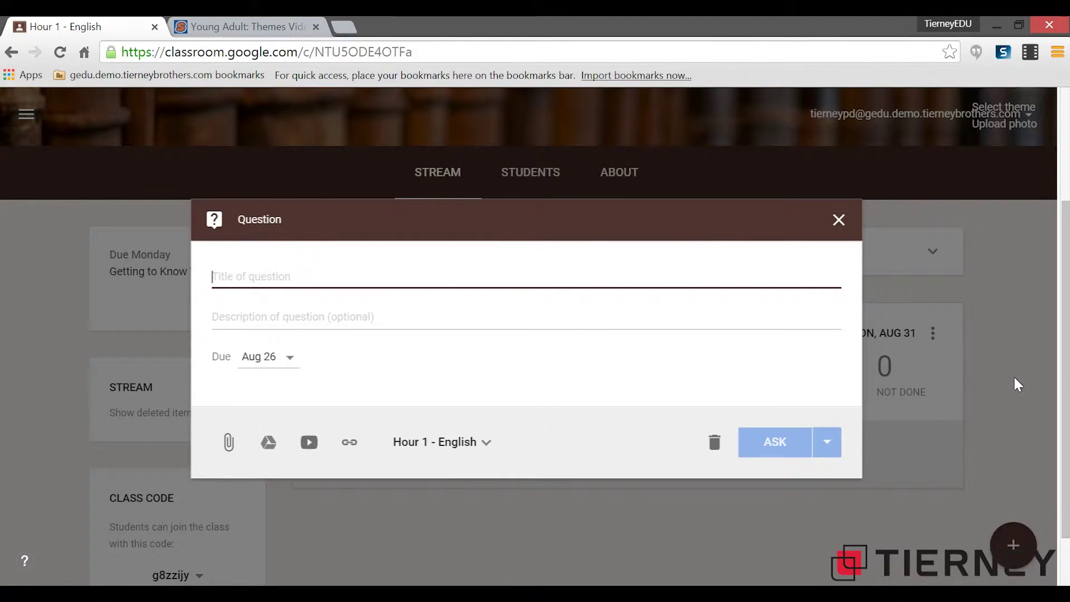
left_click(296, 275)
type("Theme")
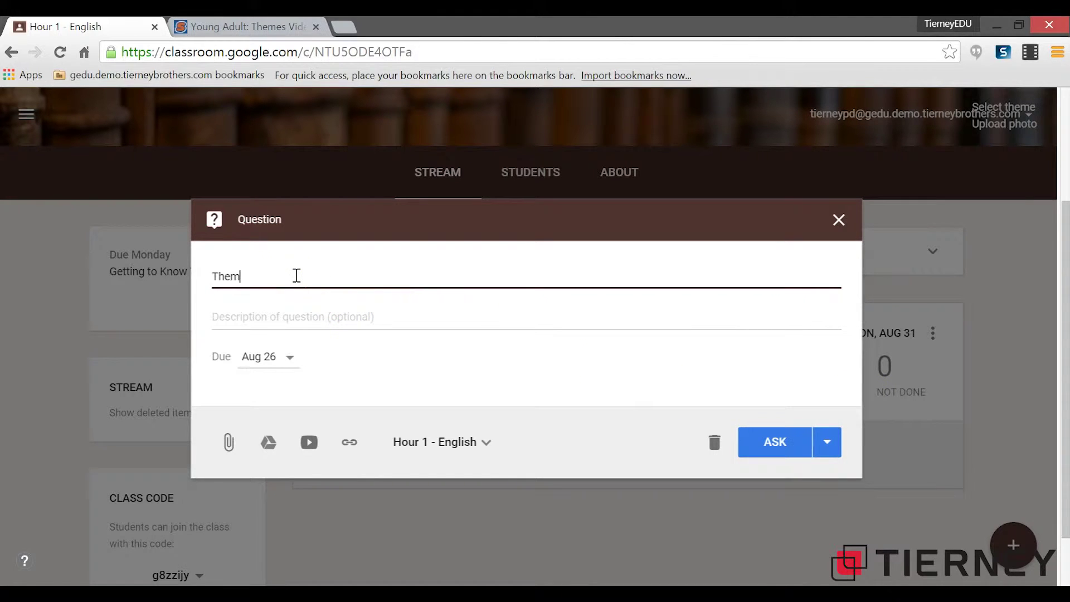
Describe the task: share the title, author and theme of your latest book, using the link below
left_click(304, 324)
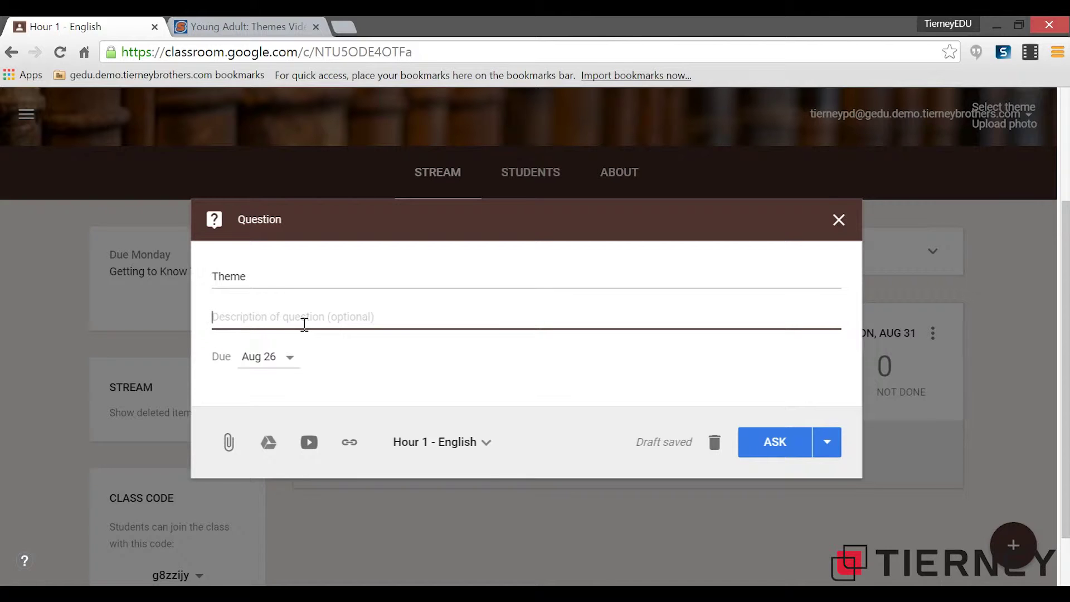
type("Please")
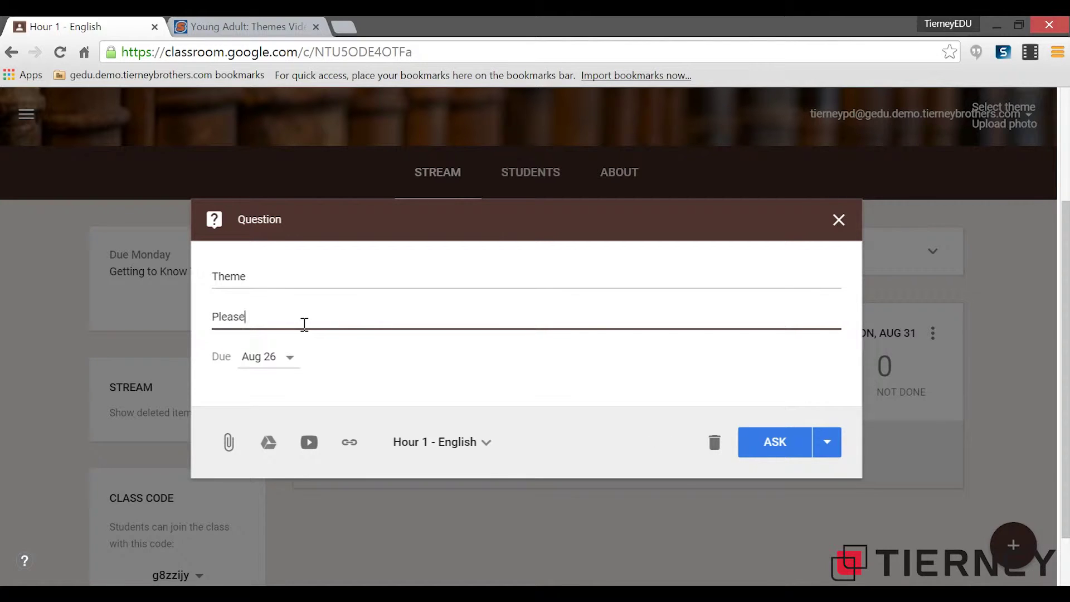
type(" she")
type("are the title, a")
type("uthor, and th")
type("eme ")
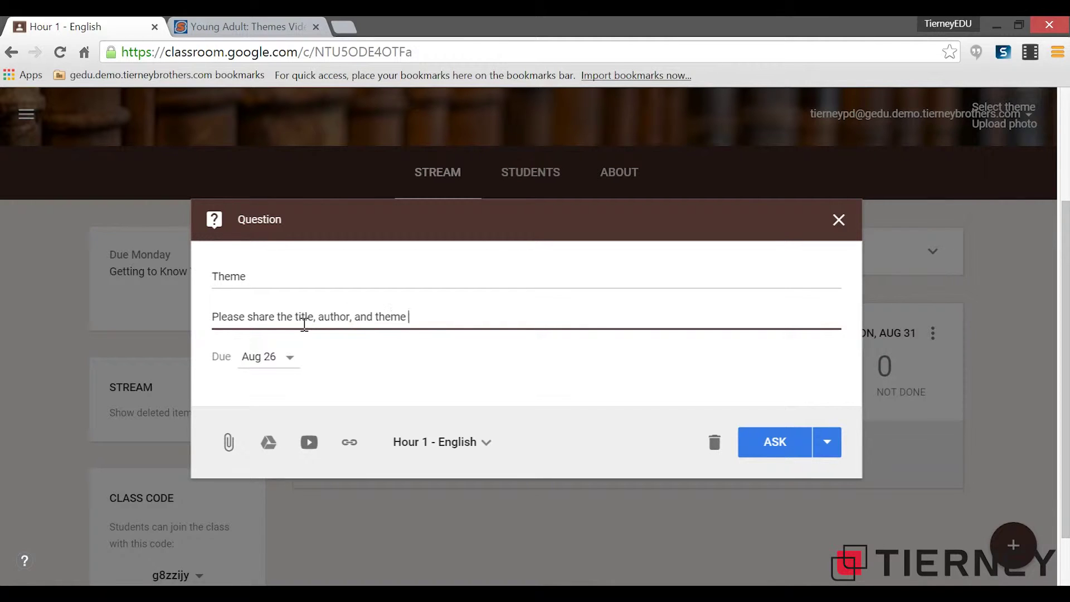
type("of the book you most recentl")
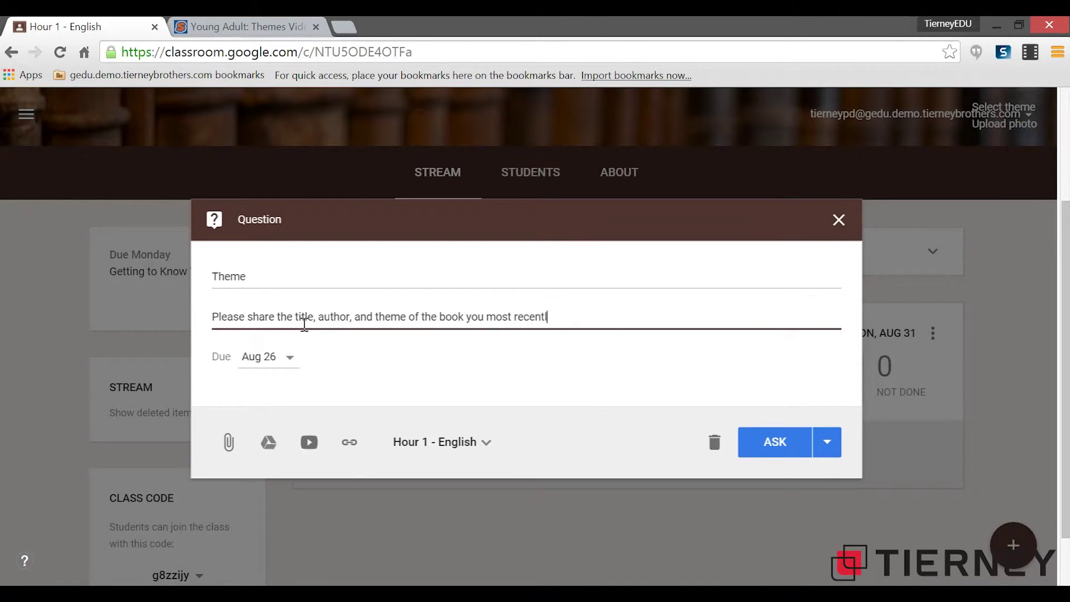
type("y read for enjoyment.  If you n")
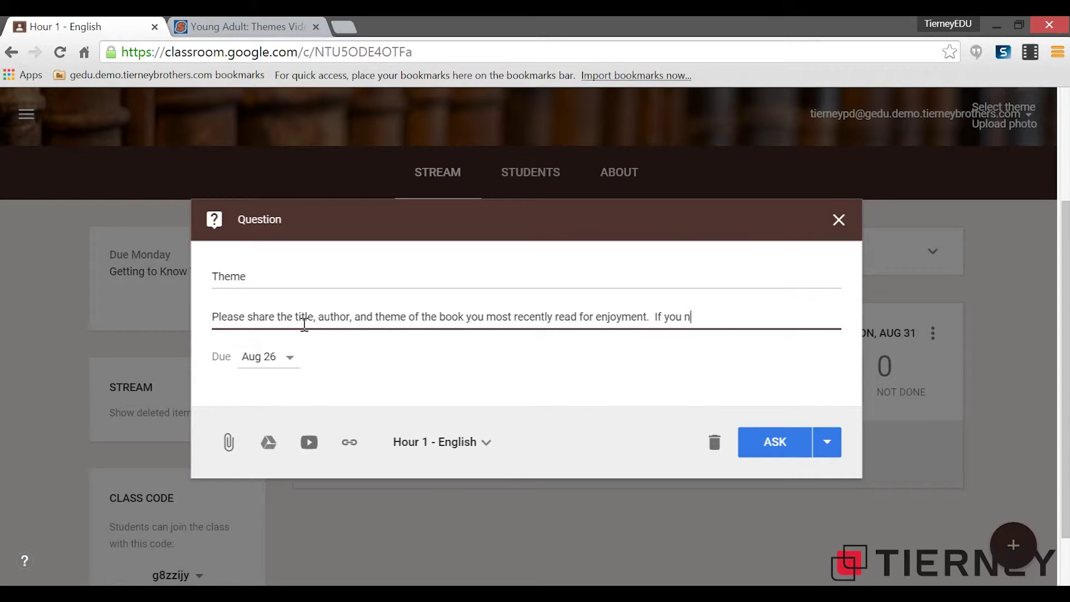
type("eed a refresher on wha")
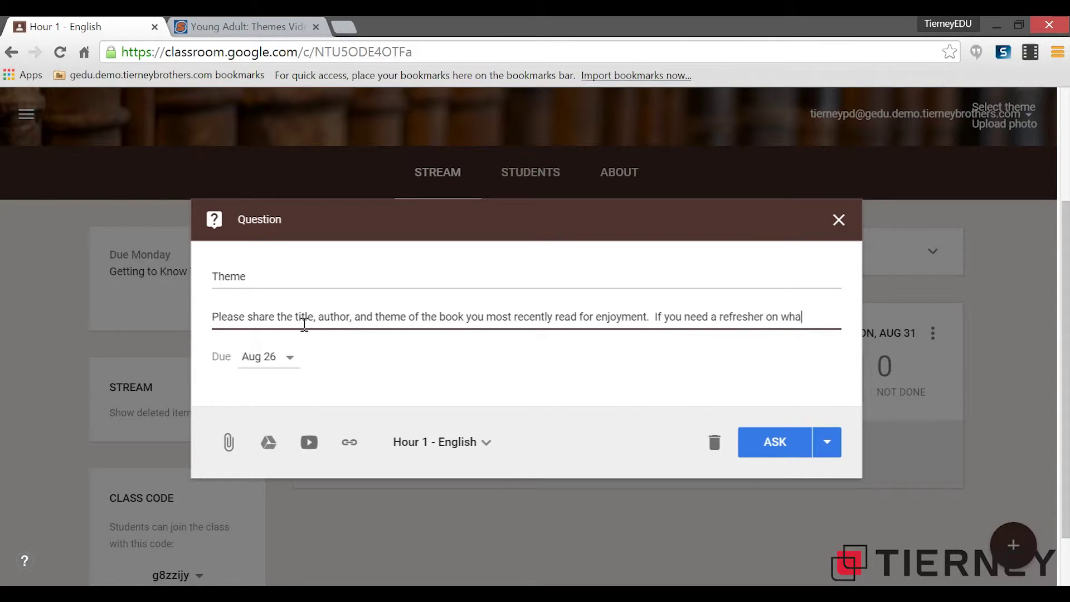
type("t a theme is")
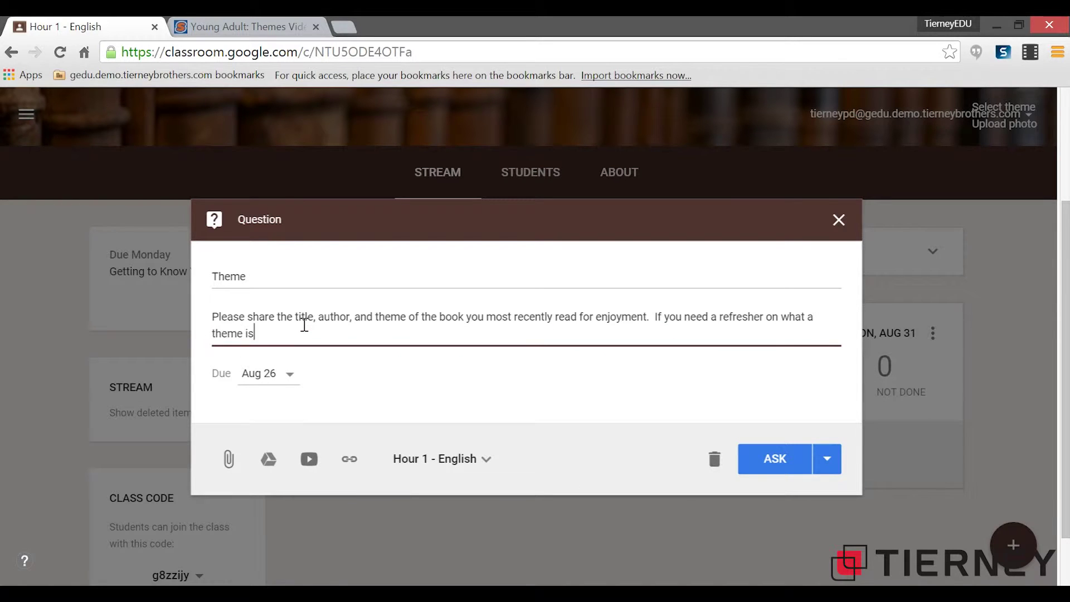
type(", sh")
key("BackSpace")
type("ee the link provided below.")
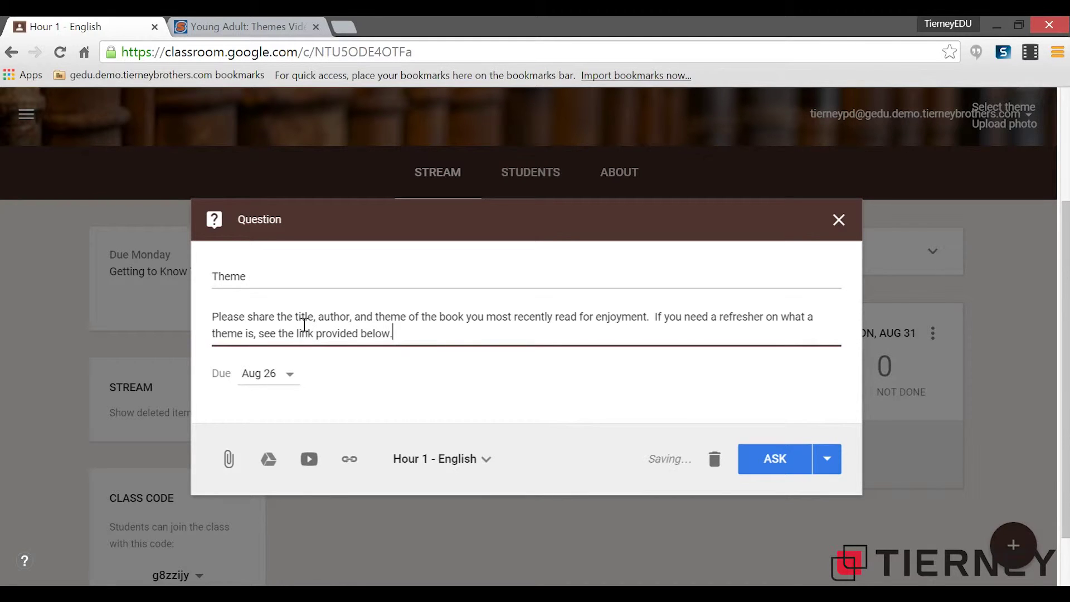
Set the Theme question's due date to Aug 31, 2015 with no due time, and save it
left_click(290, 375)
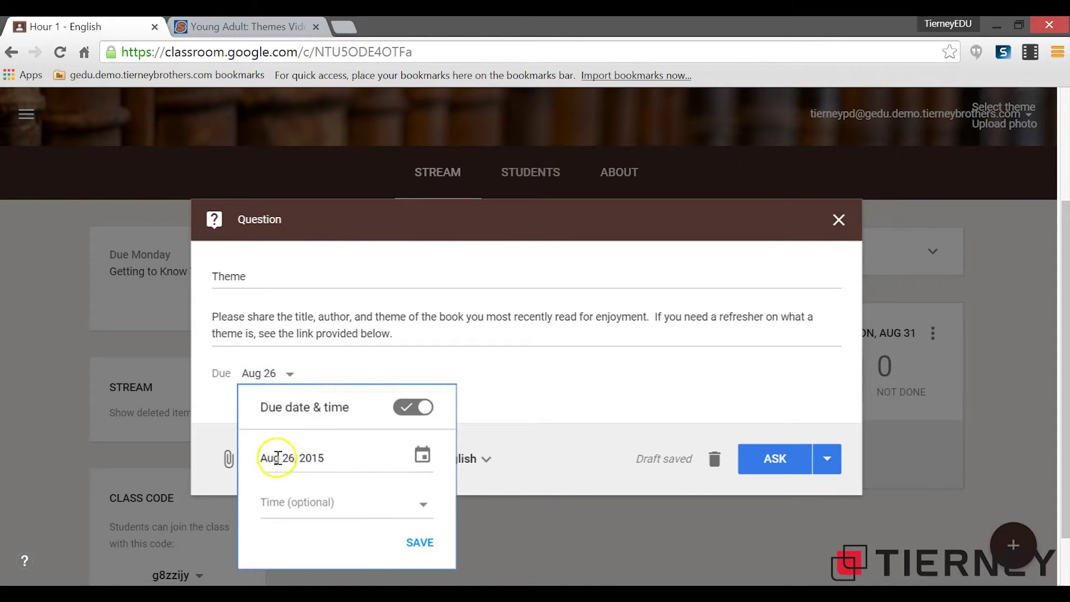
left_click(418, 459)
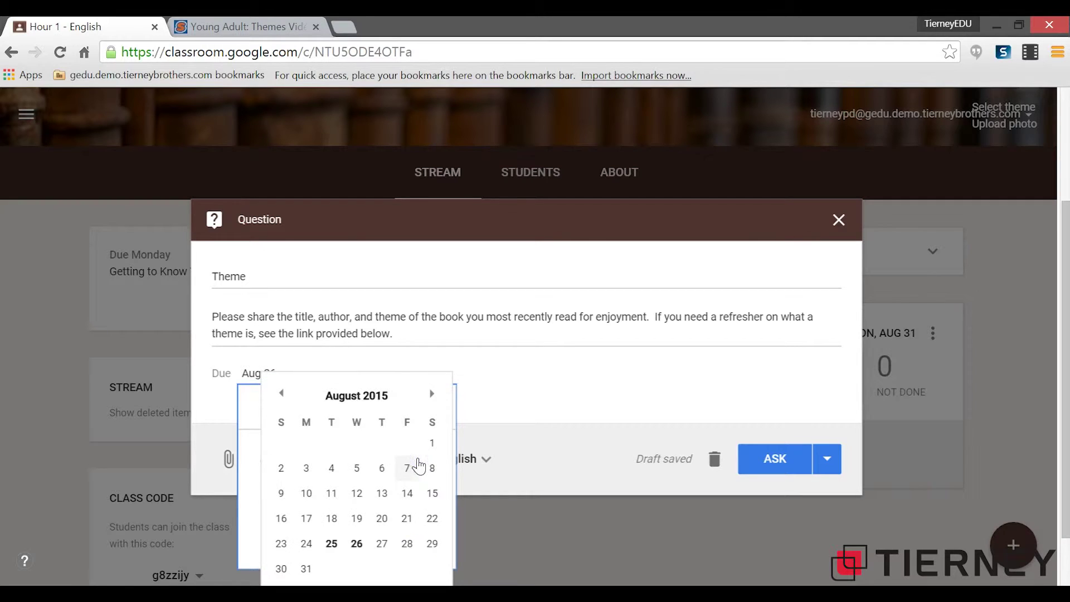
left_click(305, 570)
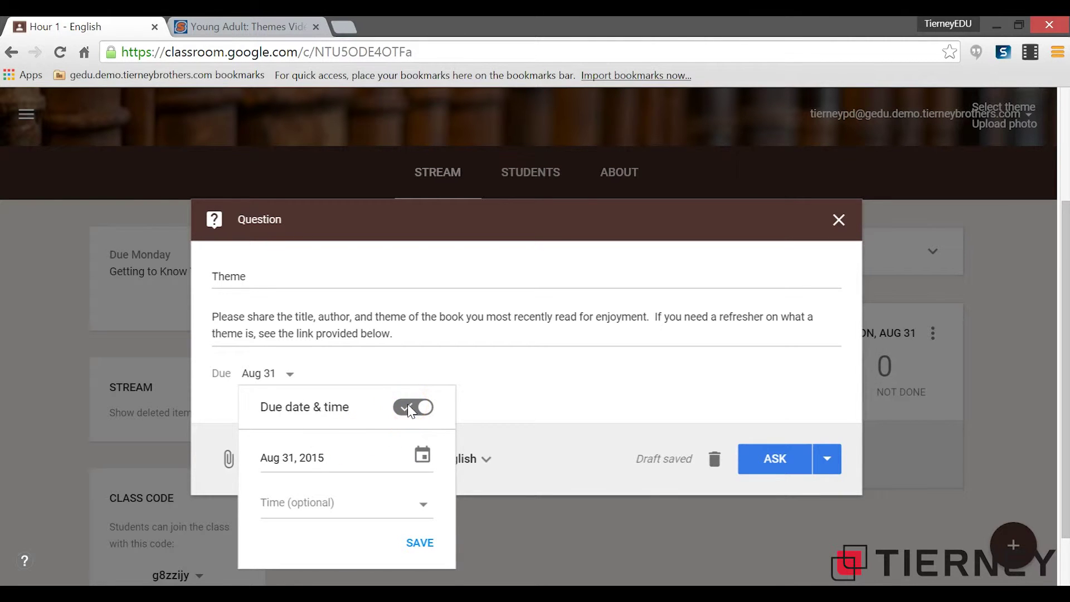
left_click(410, 409)
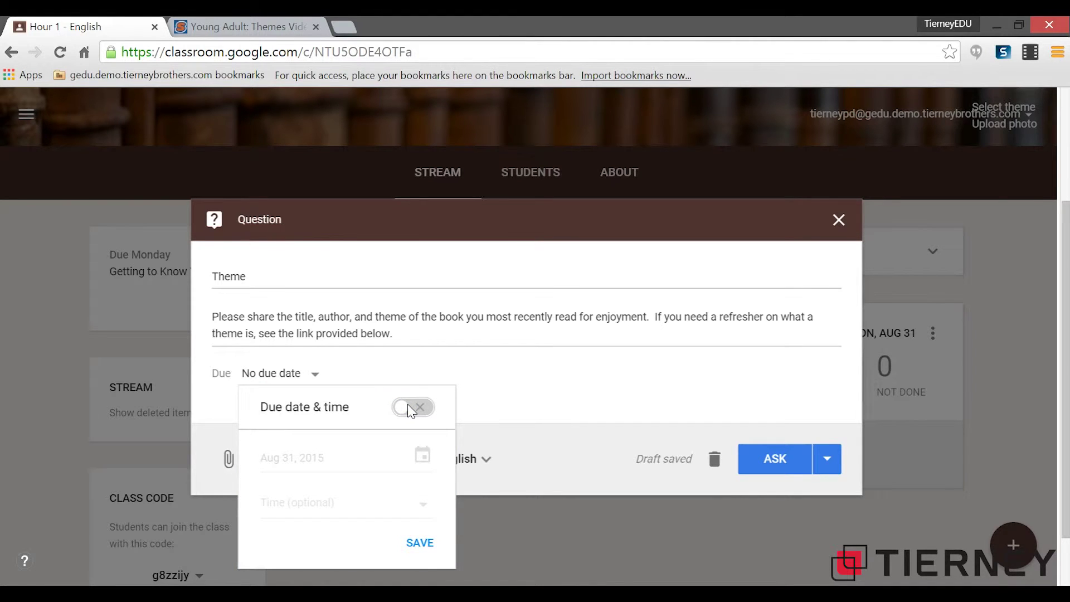
left_click(409, 408)
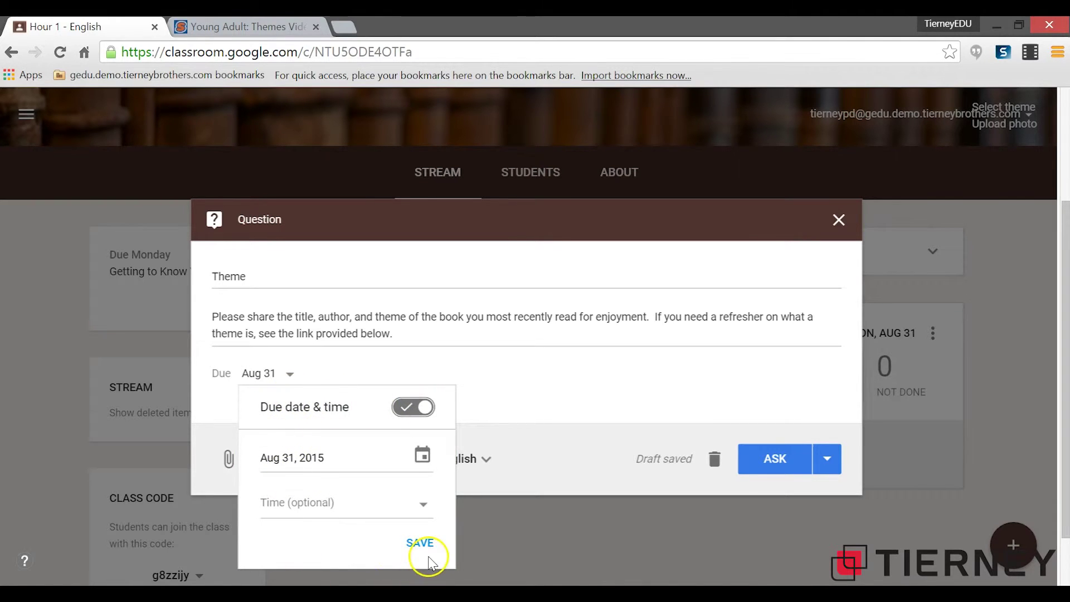
left_click(425, 505)
left_click(426, 546)
left_click(426, 546)
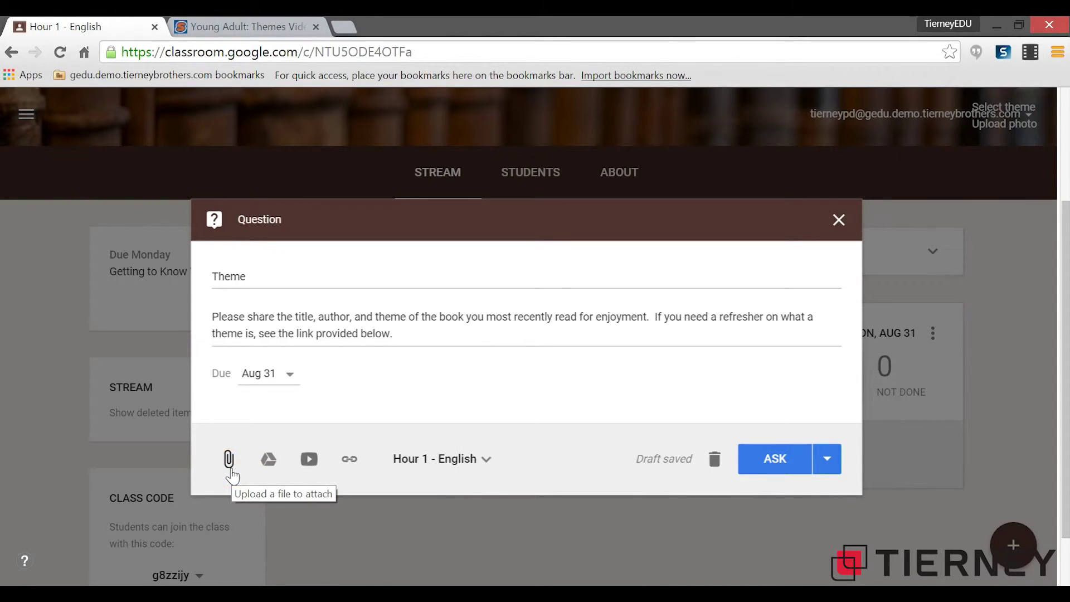
Bring up the web link attachment field on the Theme question
left_click(264, 471)
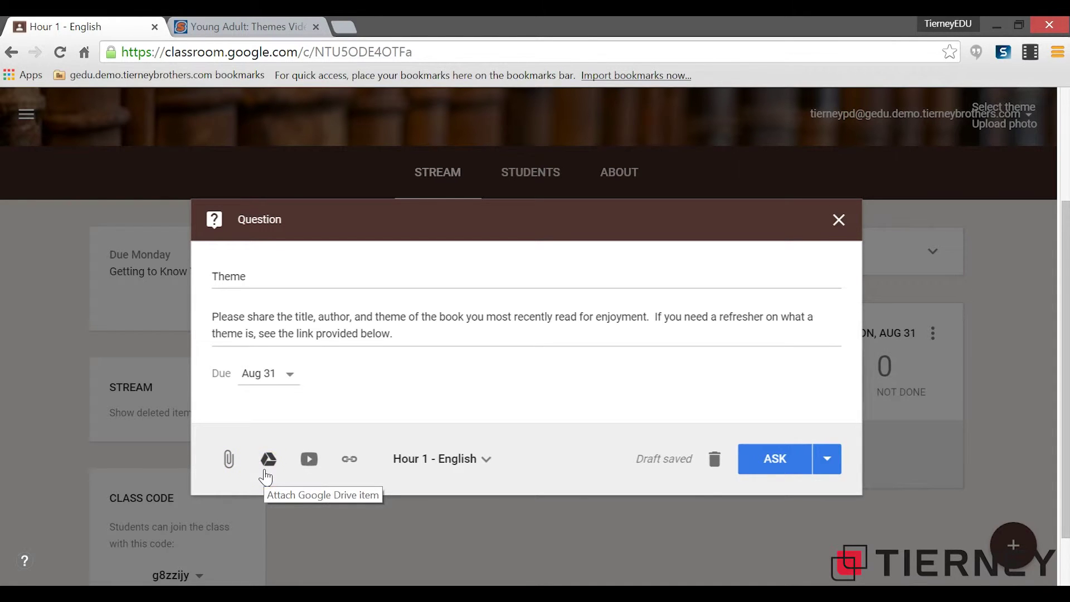
left_click(308, 465)
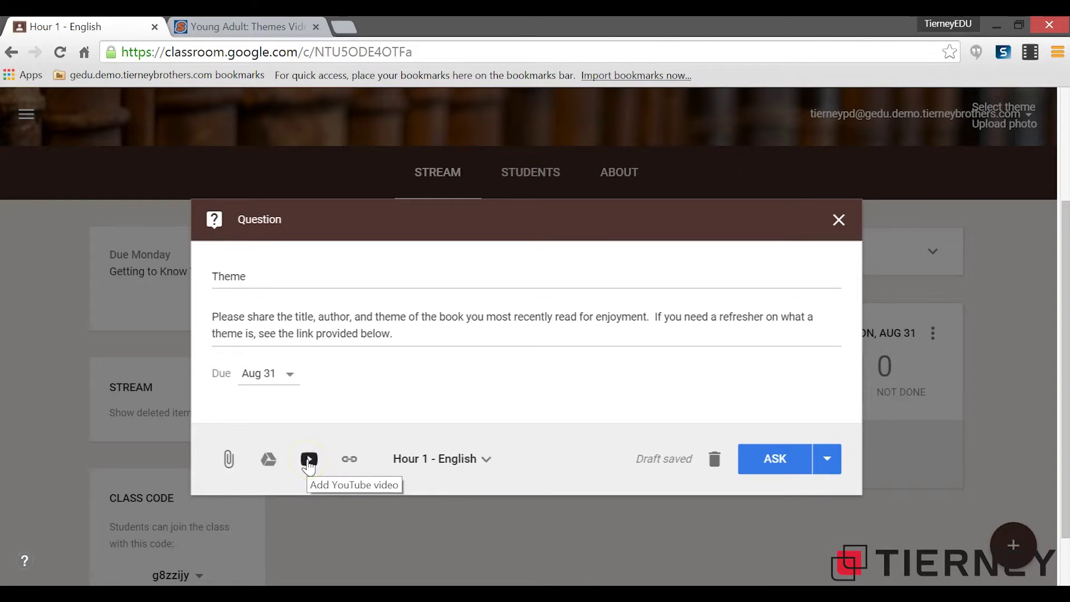
left_click(349, 462)
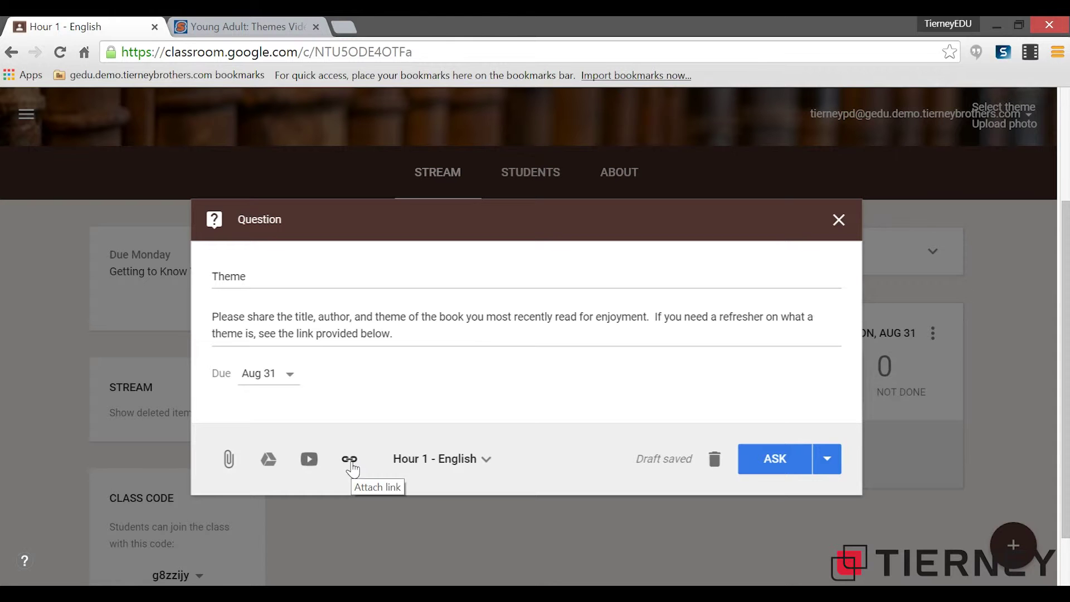
left_click(350, 463)
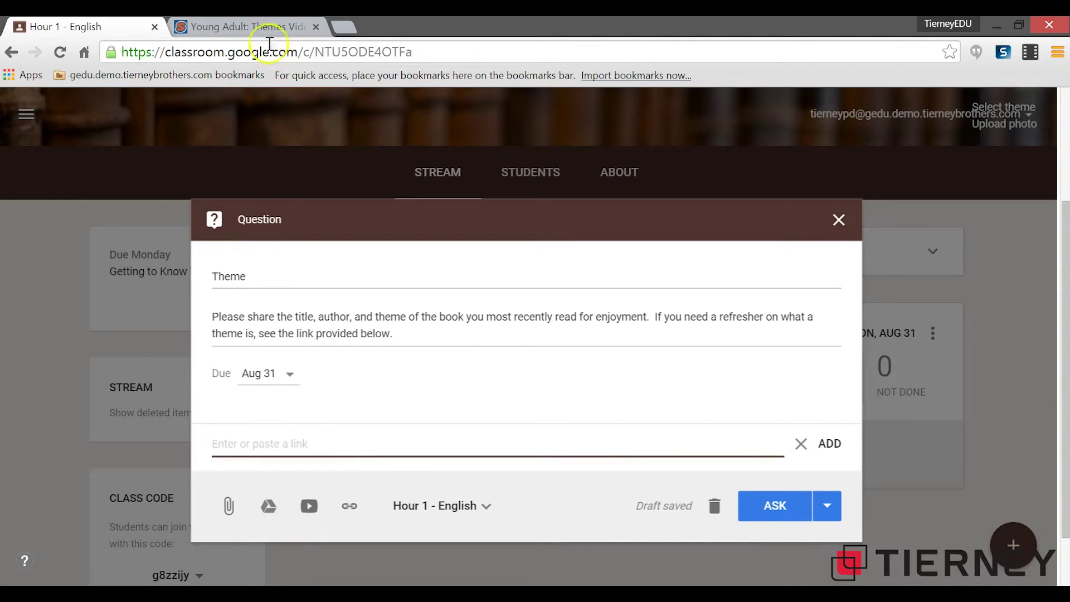
Copy the Shmoop Young Adult: Themes video URL and attach it as a link
left_click(262, 28)
left_click(286, 54)
key("ctrl+c")
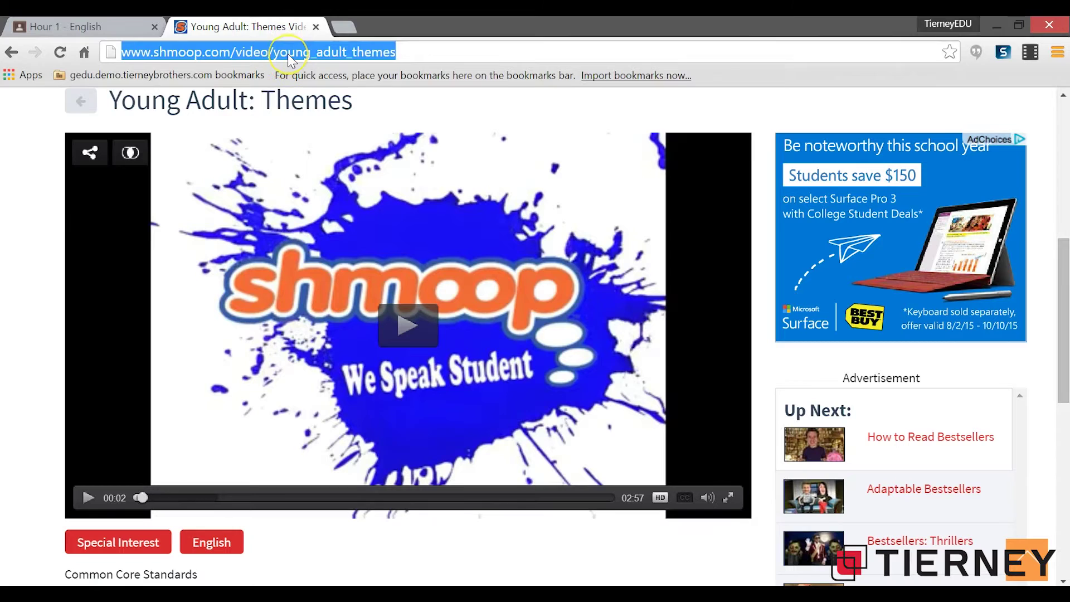
left_click(100, 27)
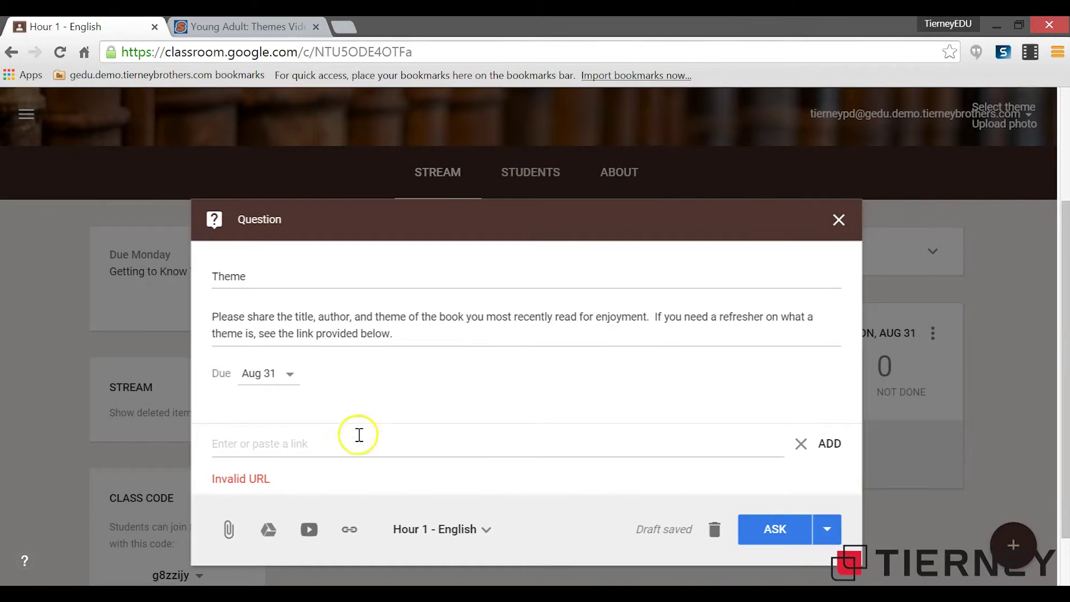
left_click(389, 449)
key("ctrl+v")
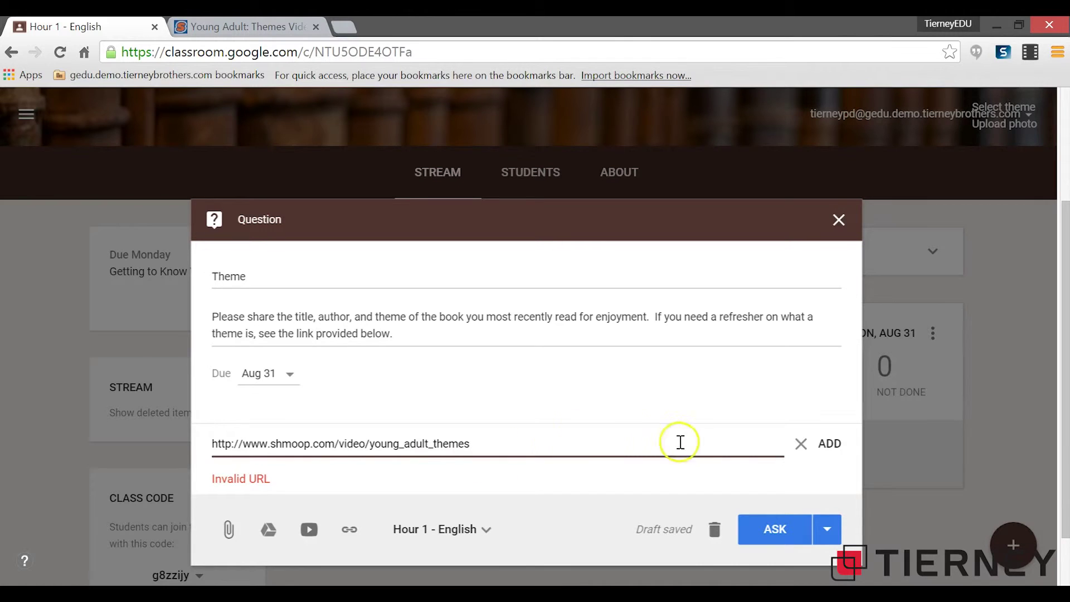
left_click(829, 444)
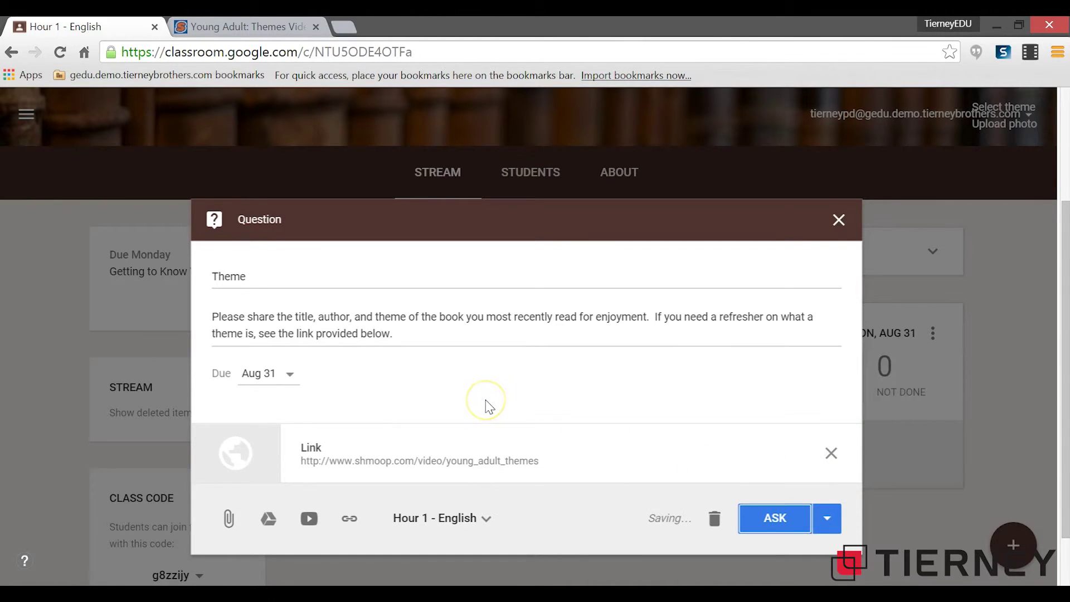
left_click(487, 519)
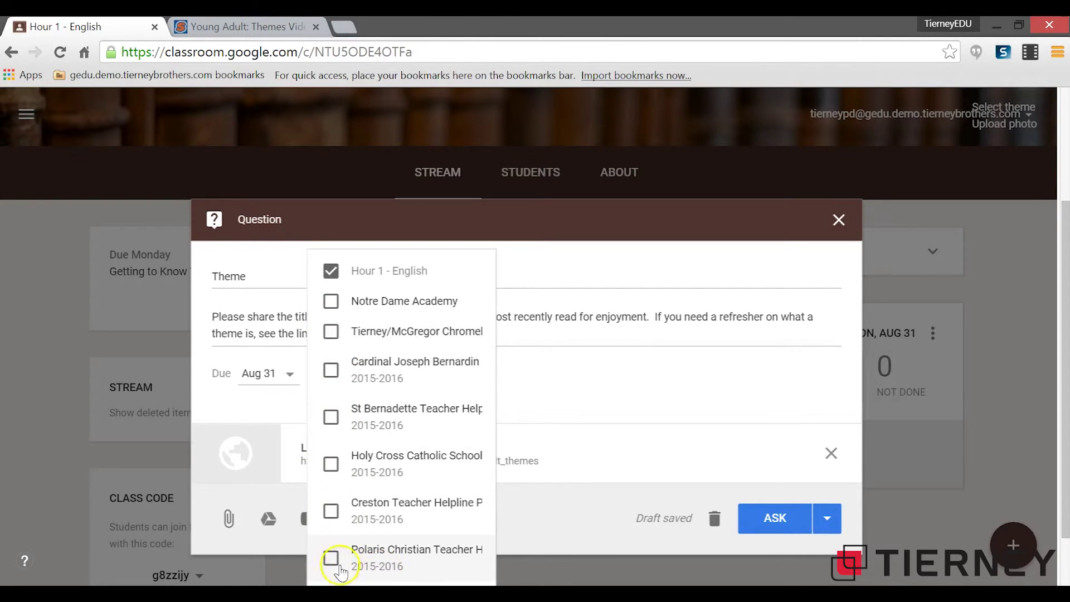
left_click(330, 301)
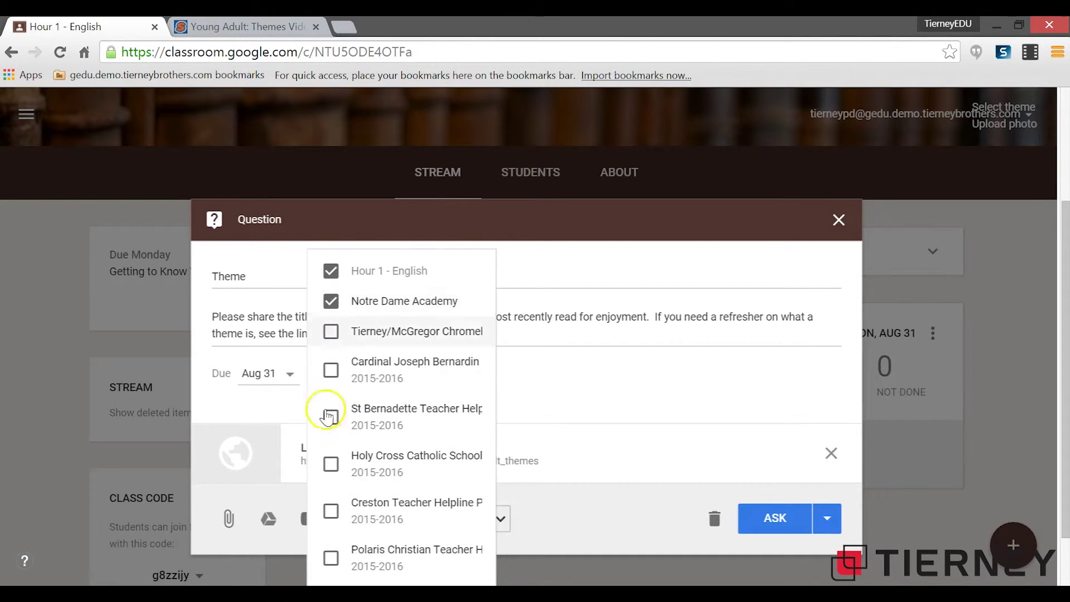
left_click(345, 330)
left_click(344, 371)
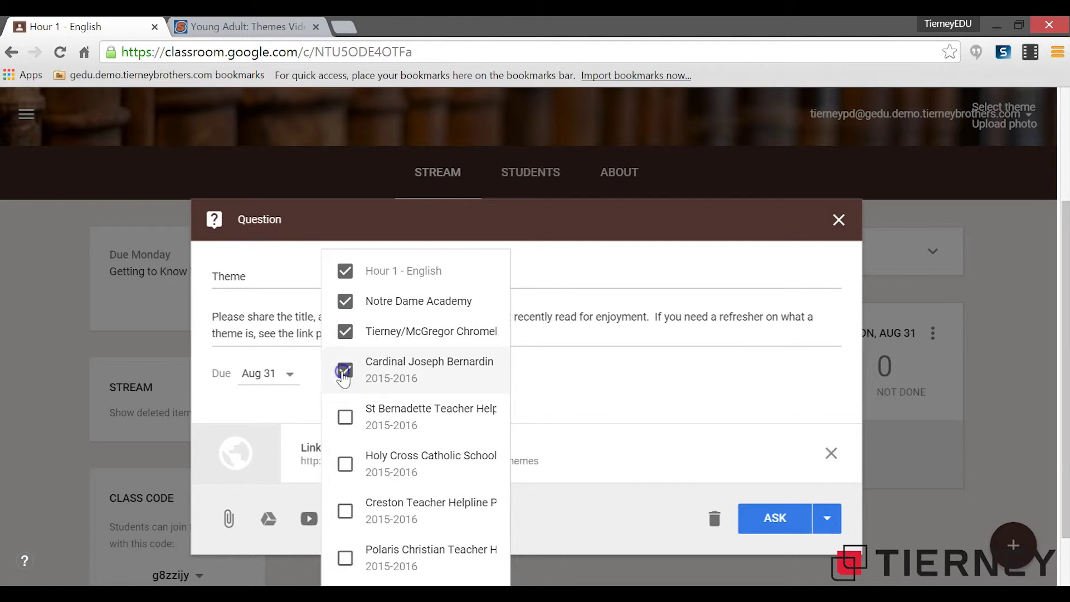
left_click(345, 371)
left_click(345, 331)
left_click(346, 301)
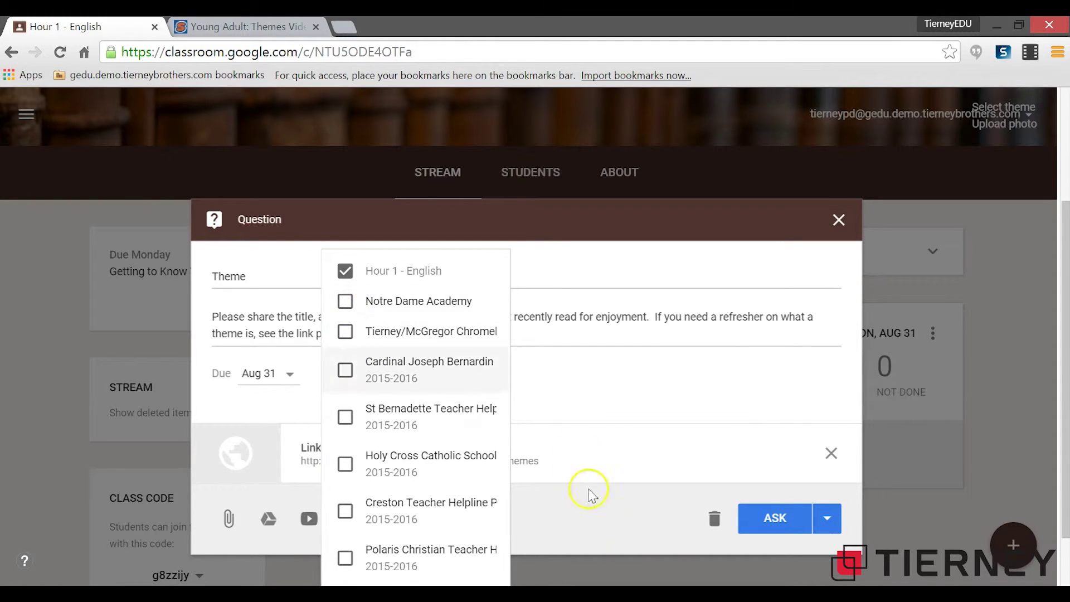
left_click(645, 532)
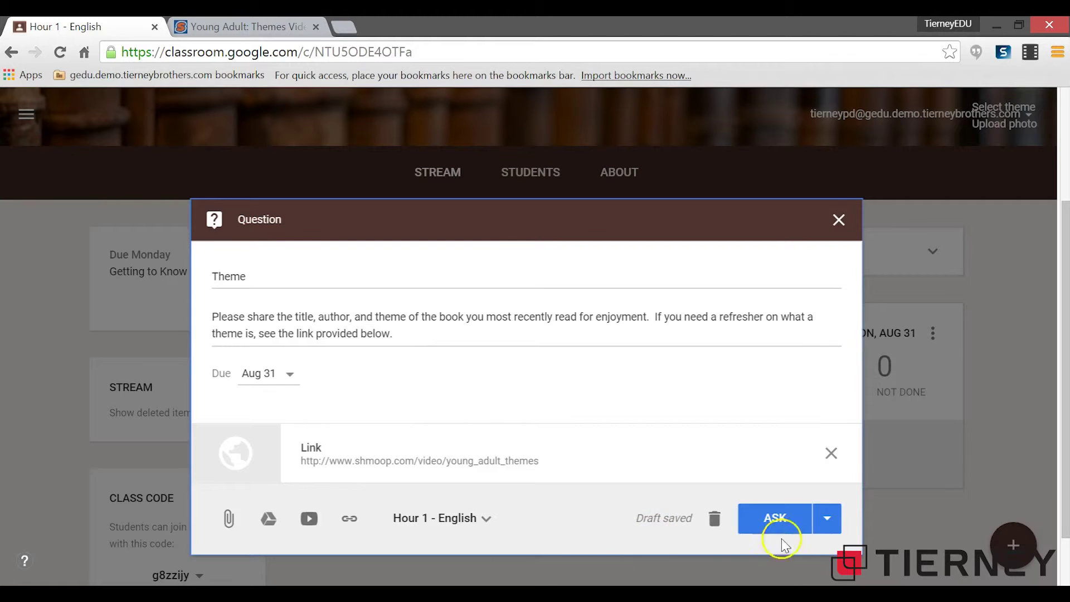
left_click(828, 521)
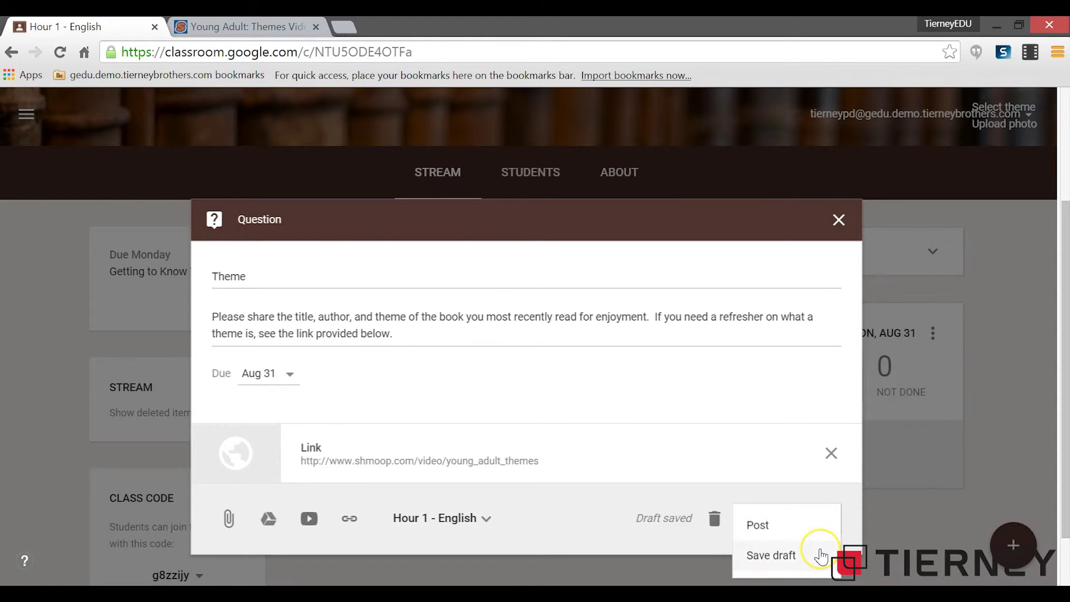
left_click(669, 473)
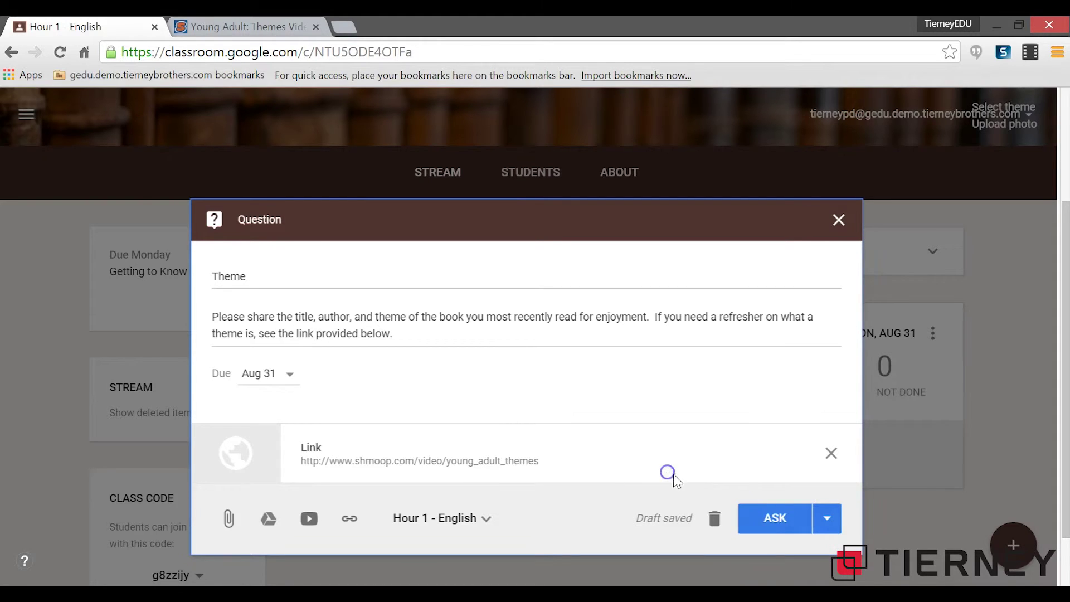
left_click(779, 520)
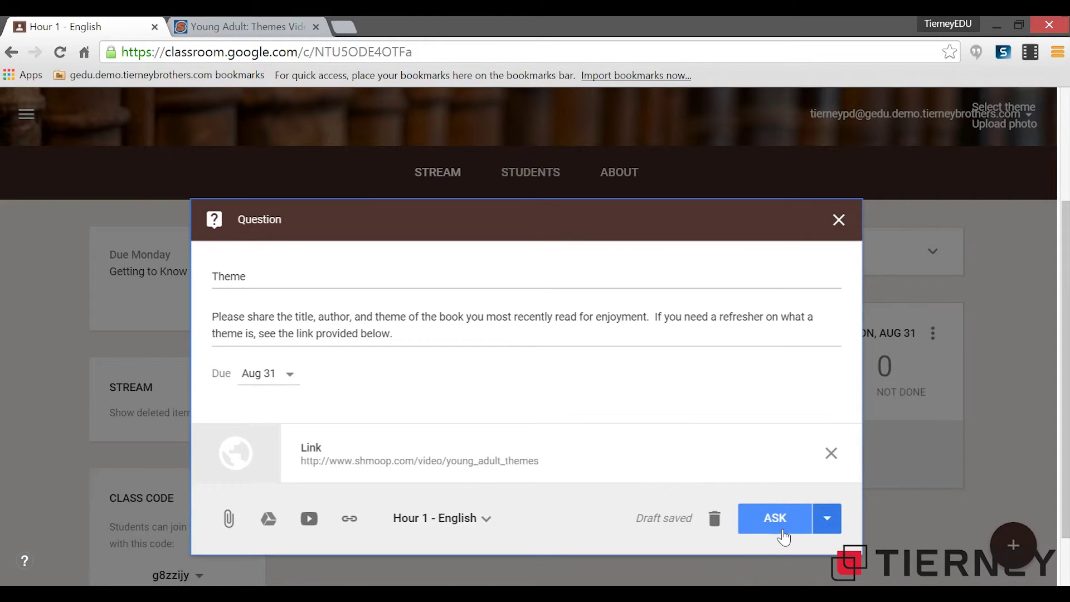
Post the Theme question, letting students reply to each other and edit their answers
left_click(783, 533)
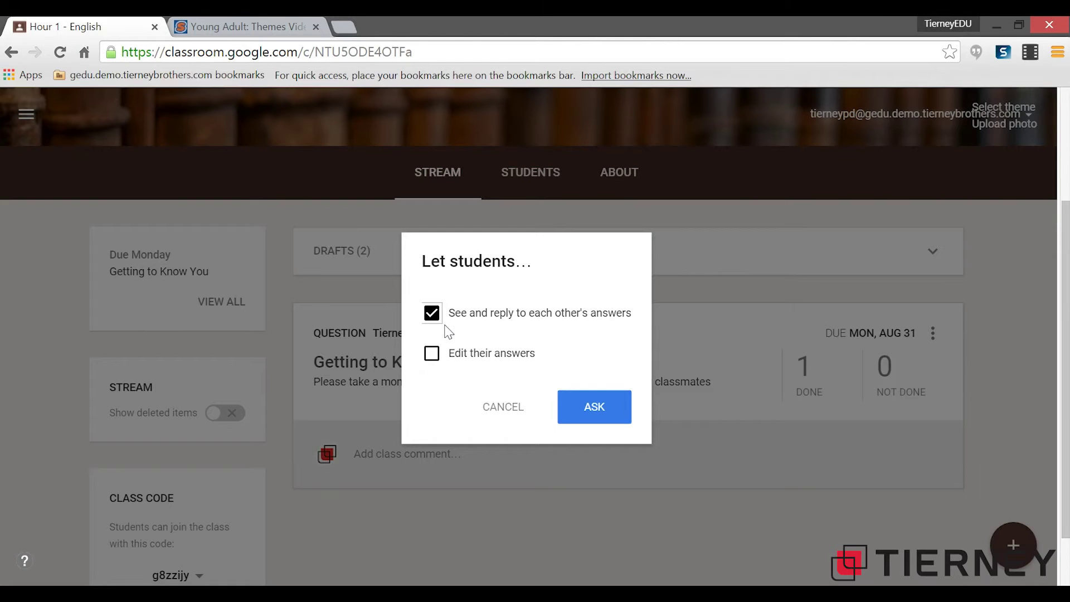
left_click(433, 355)
left_click(603, 406)
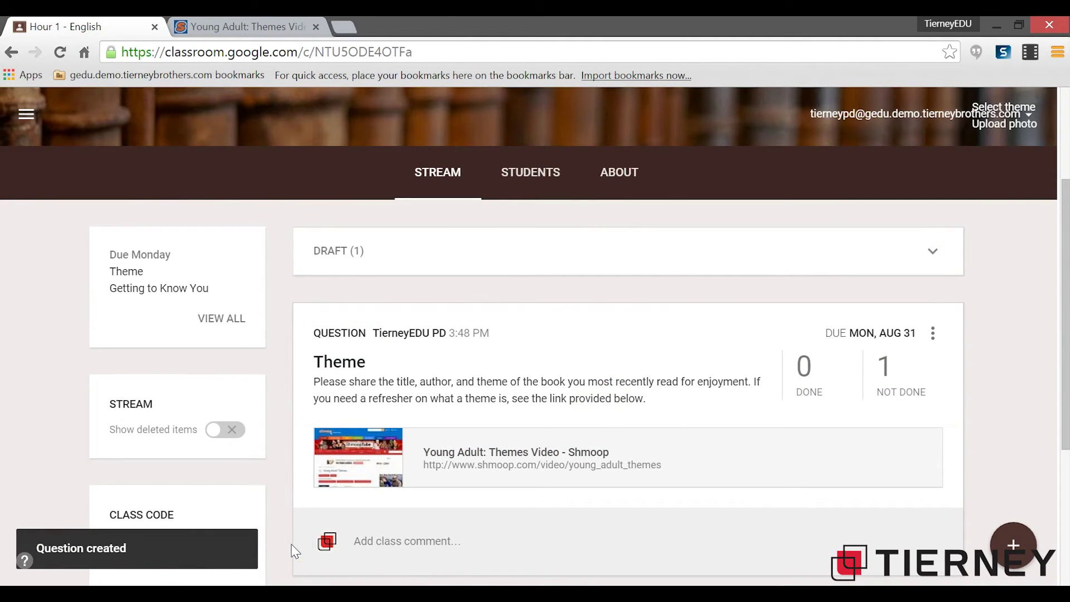
scroll(295, 550, "down", 3)
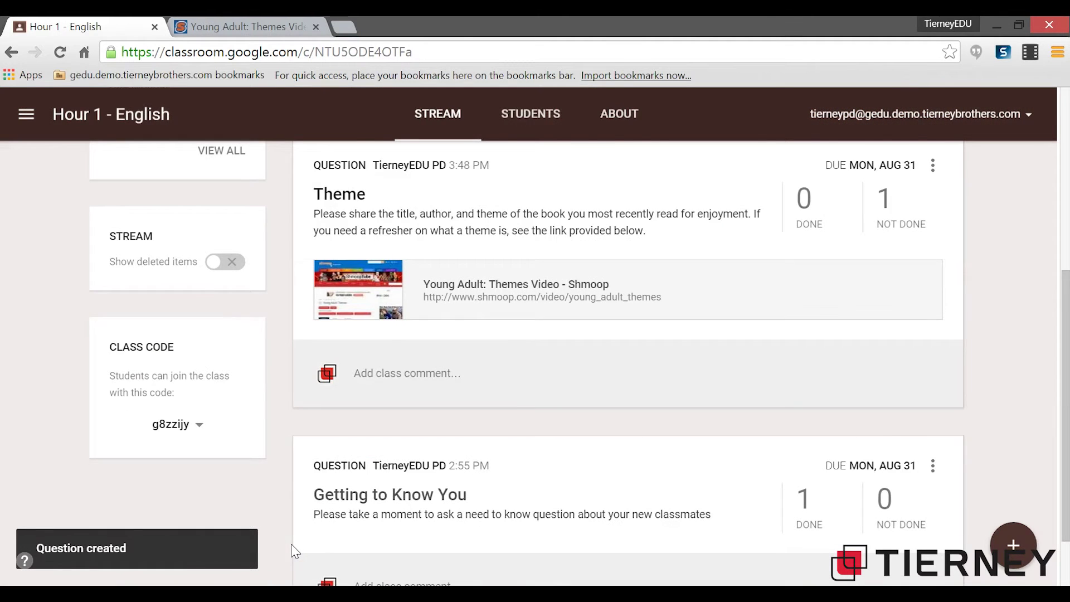
scroll(295, 551, "down", 2)
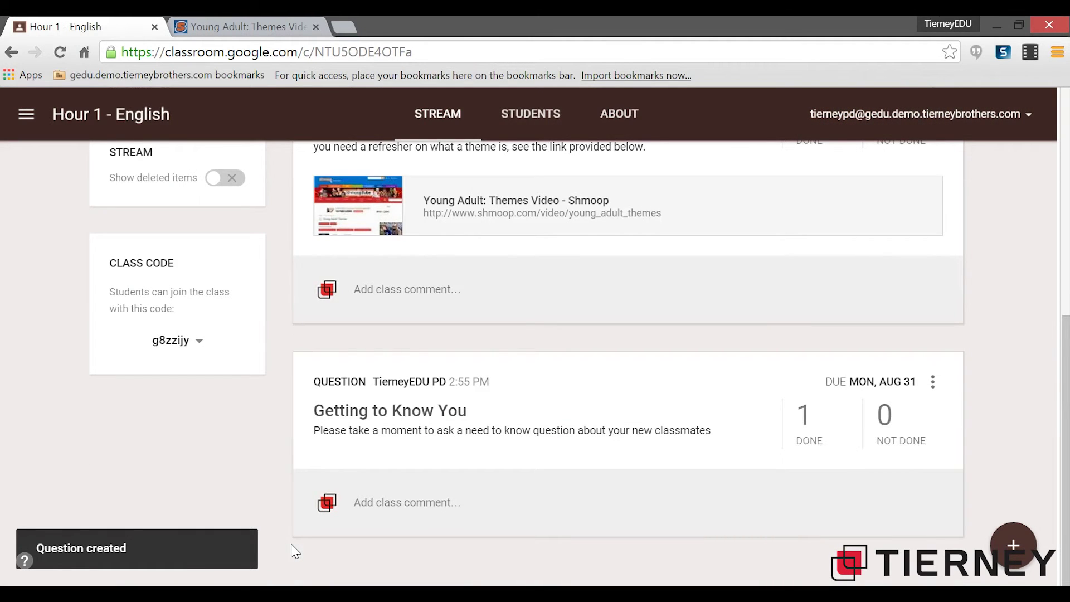
Make the Getting to Know You question Ungraded, then go back to the Hour 1 - English stream
left_click(722, 473)
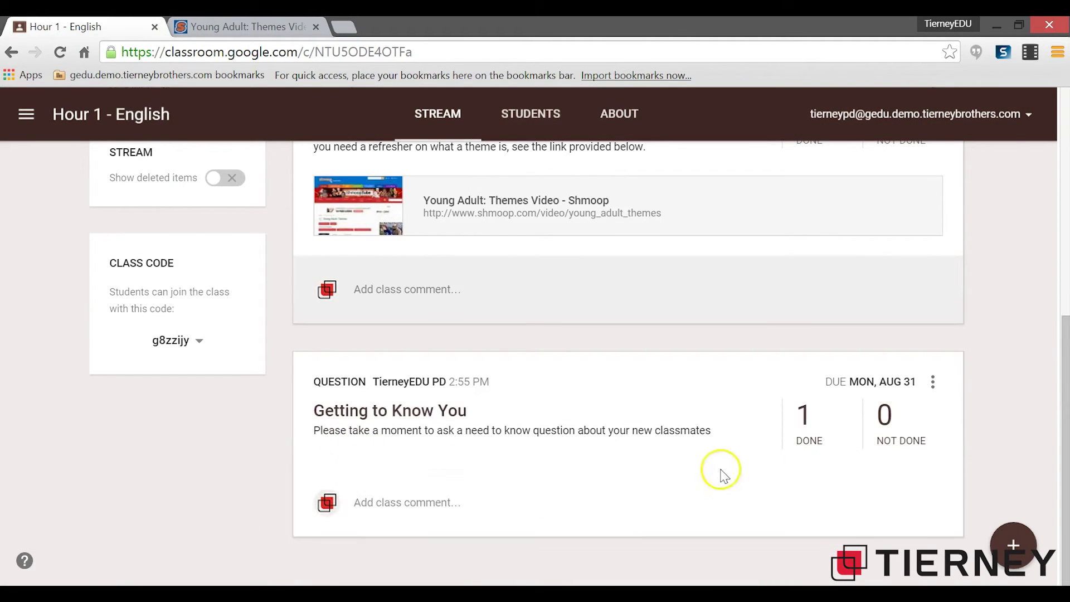
left_click(802, 446)
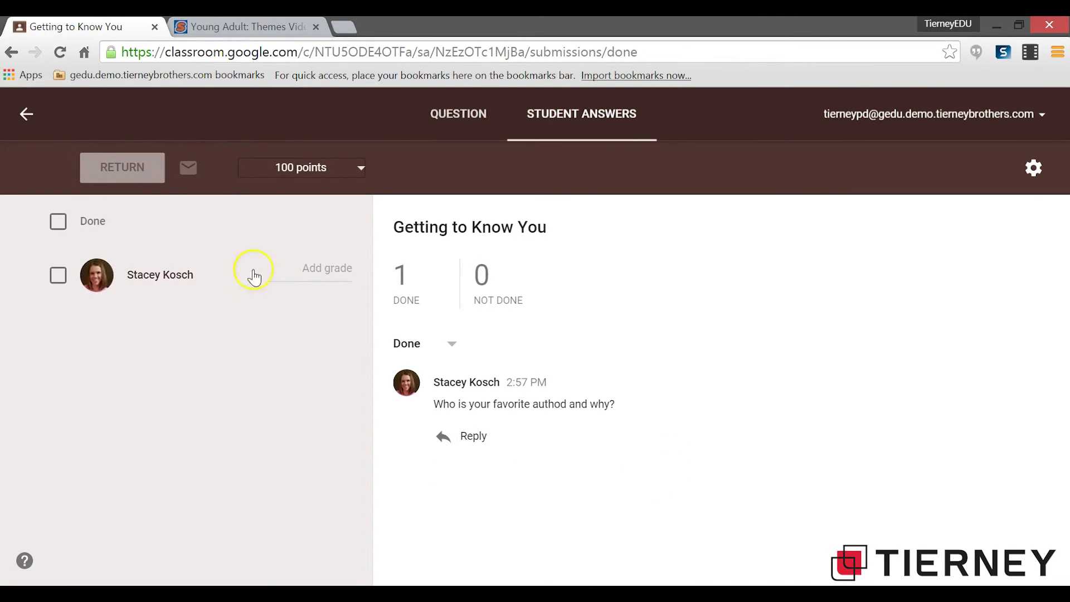
left_click(331, 271)
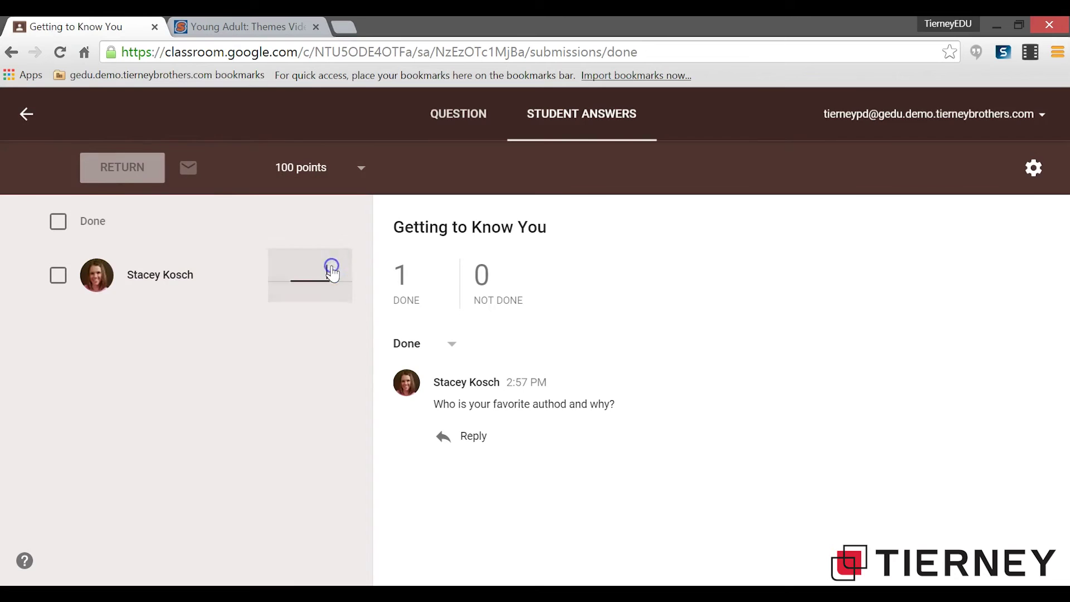
left_click(362, 169)
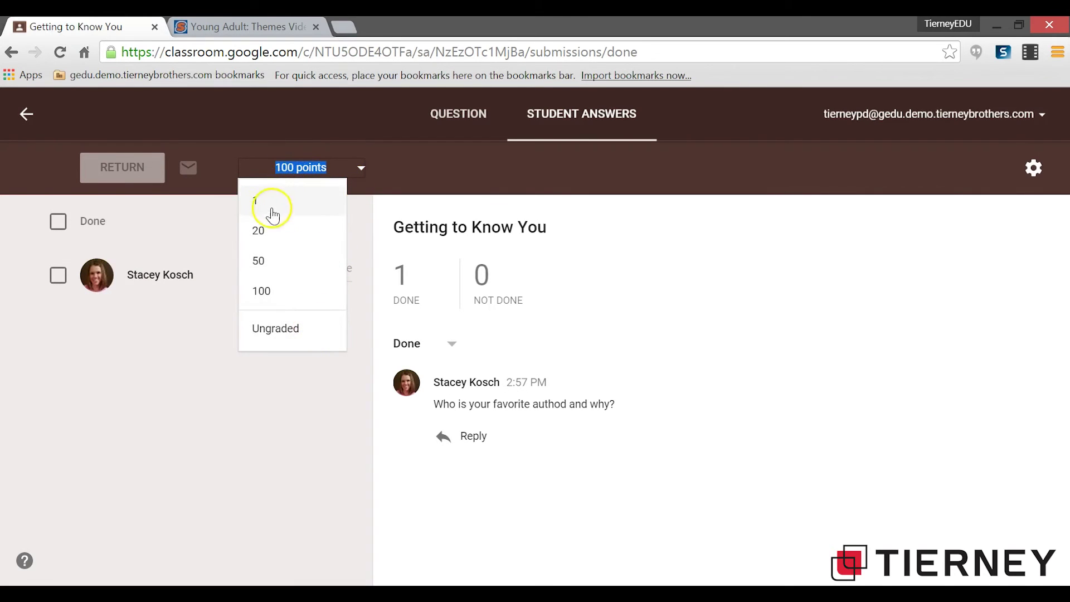
left_click(297, 328)
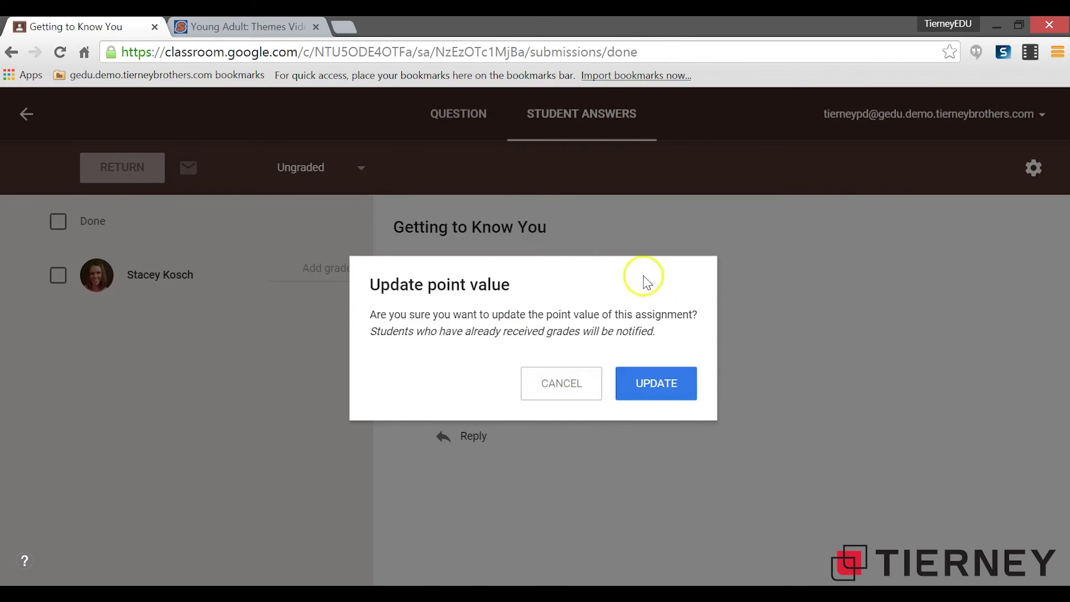
left_click(642, 392)
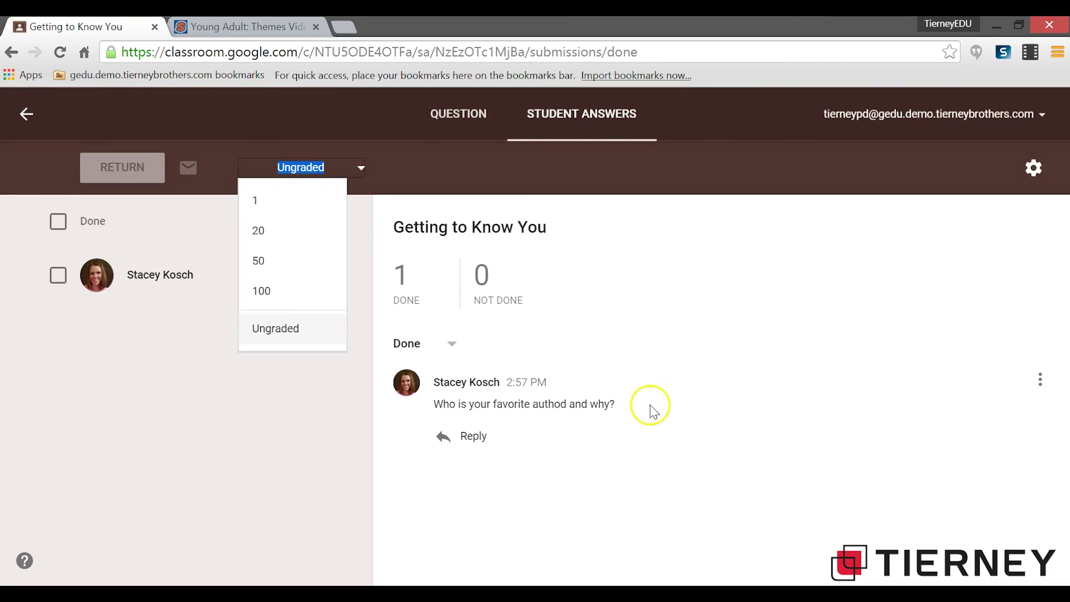
left_click(299, 418)
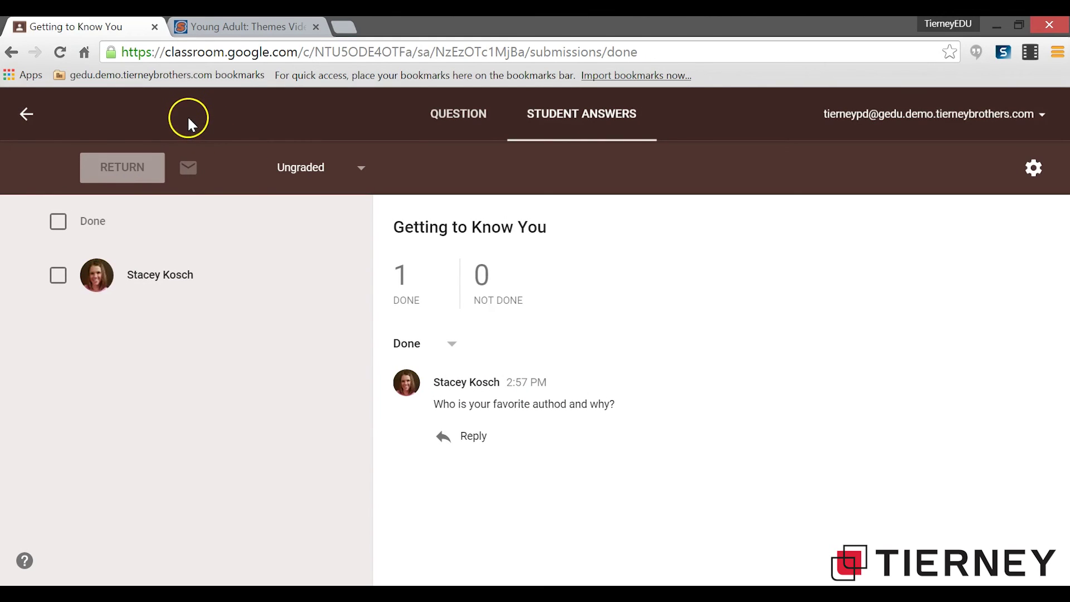
left_click(28, 114)
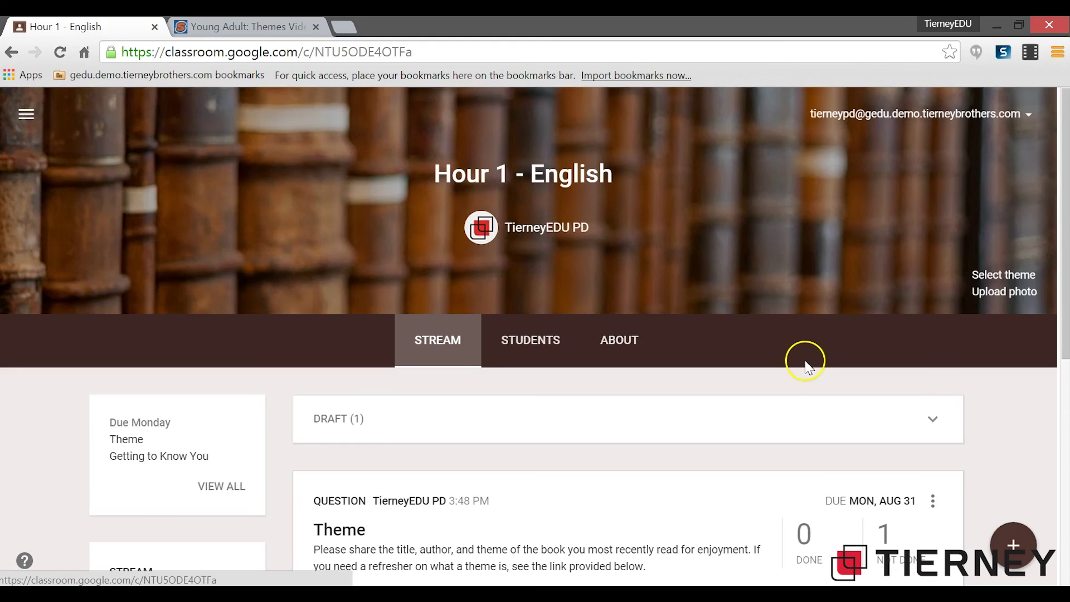